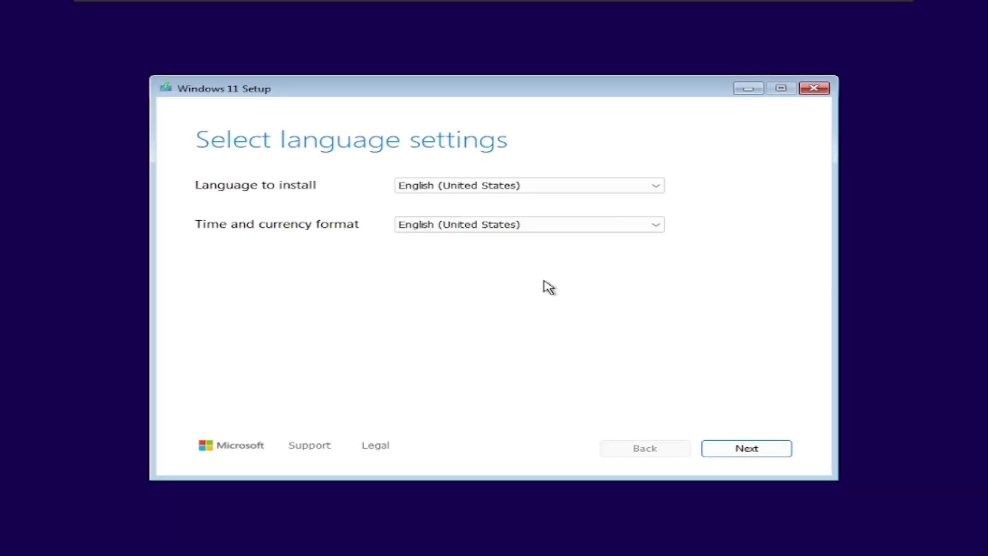
Step: Open a command prompt over Setup, examine the Windows build number in its version line, and close the prompt
key(shift+F10)
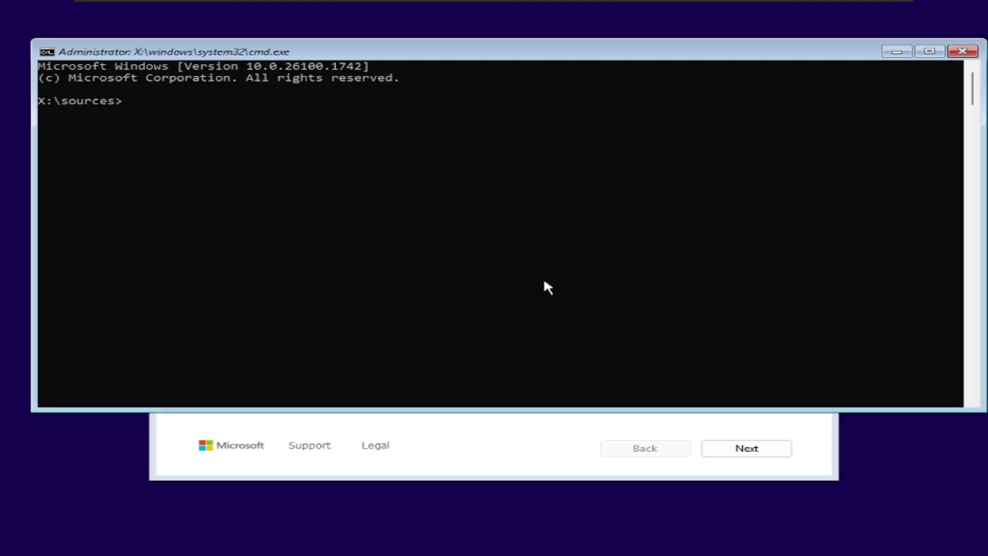
drag(165, 60, 200, 132)
drag(319, 138, 393, 139)
drag(818, 131, 798, 122)
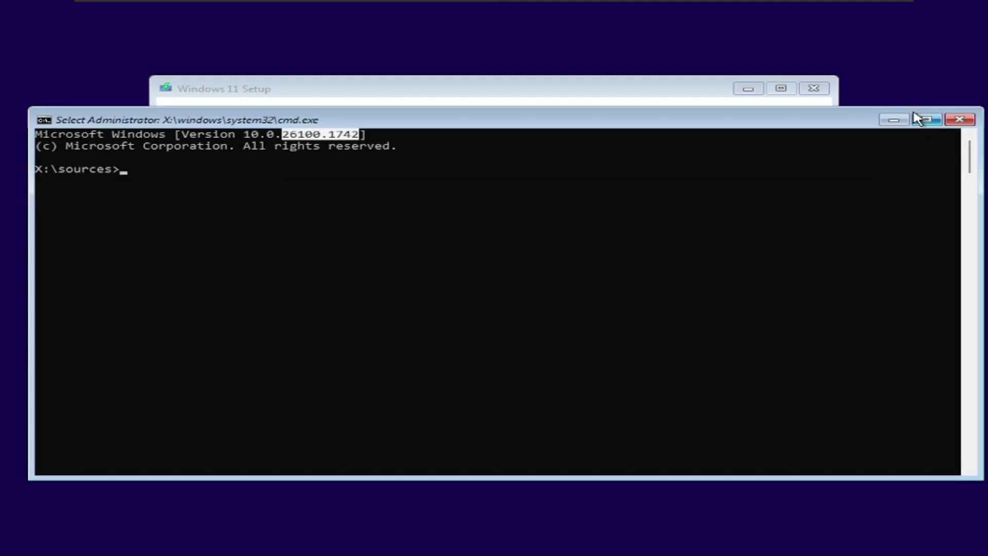
click(960, 119)
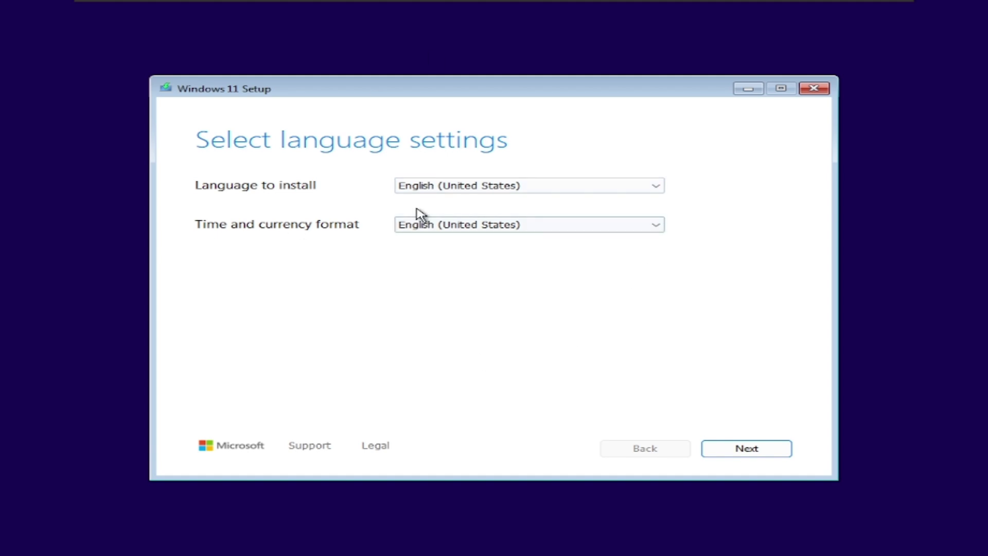
Step: Keep the default language and keyboard settings and open the previous version of Setup as far as its Install now page
click(763, 456)
click(750, 448)
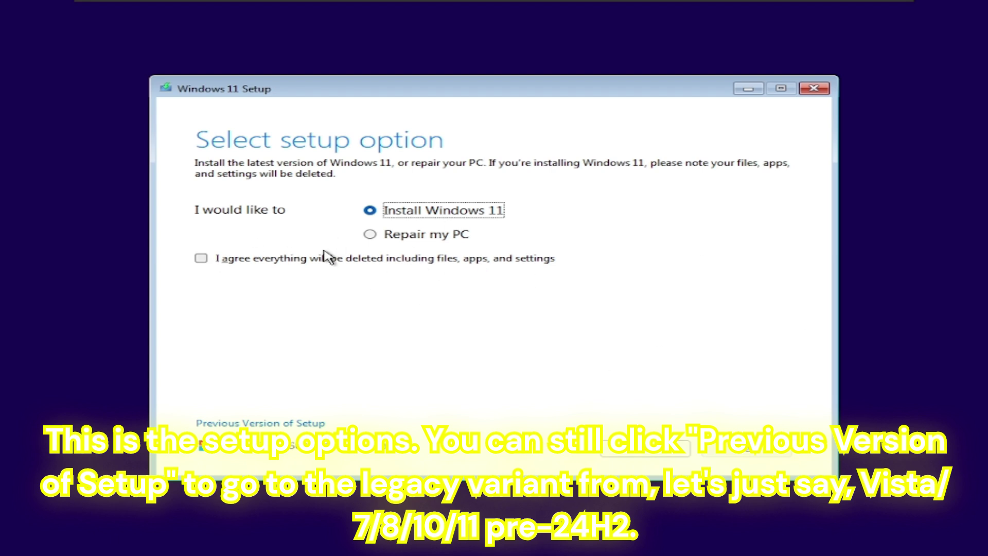
click(272, 424)
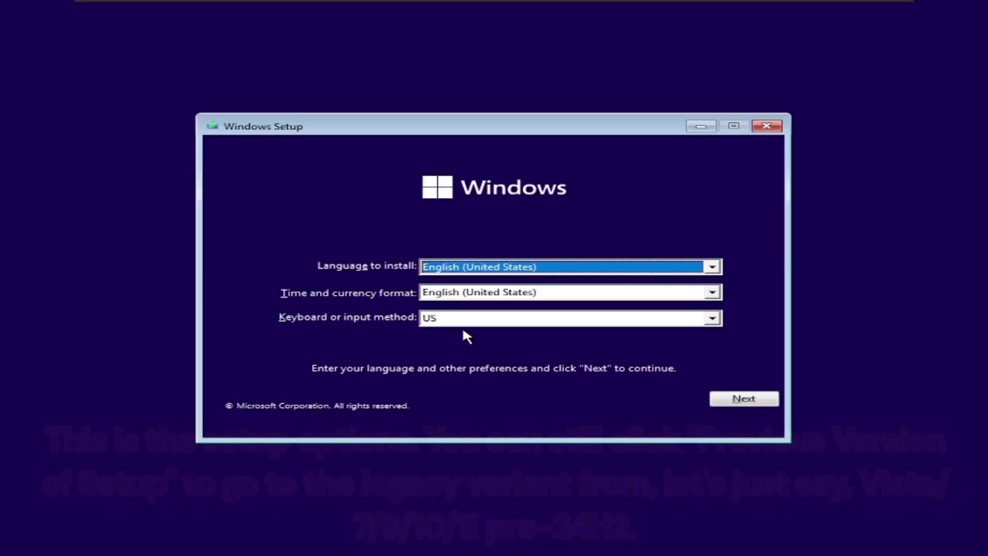
click(745, 400)
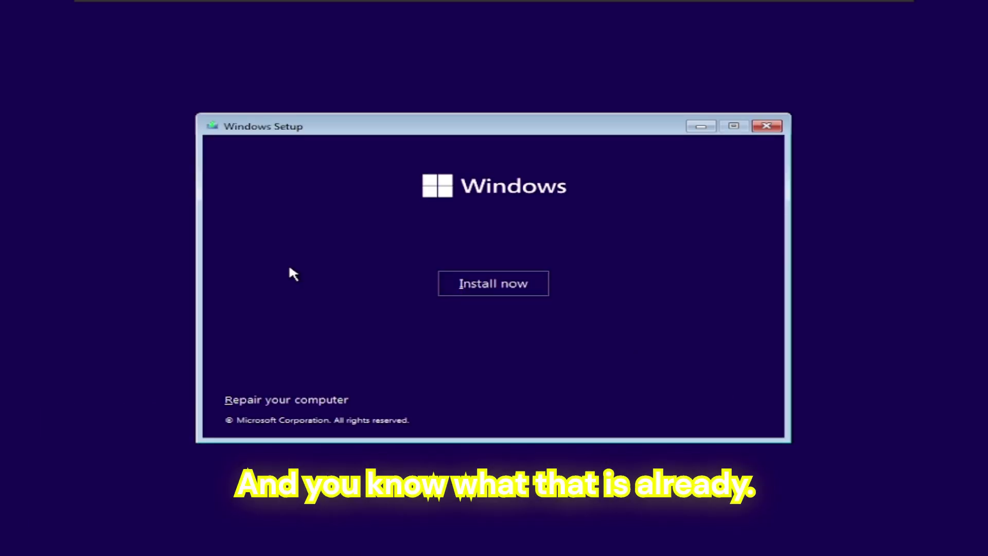
Step: Cancel the legacy Windows installation and boot from the installation disc again
click(769, 127)
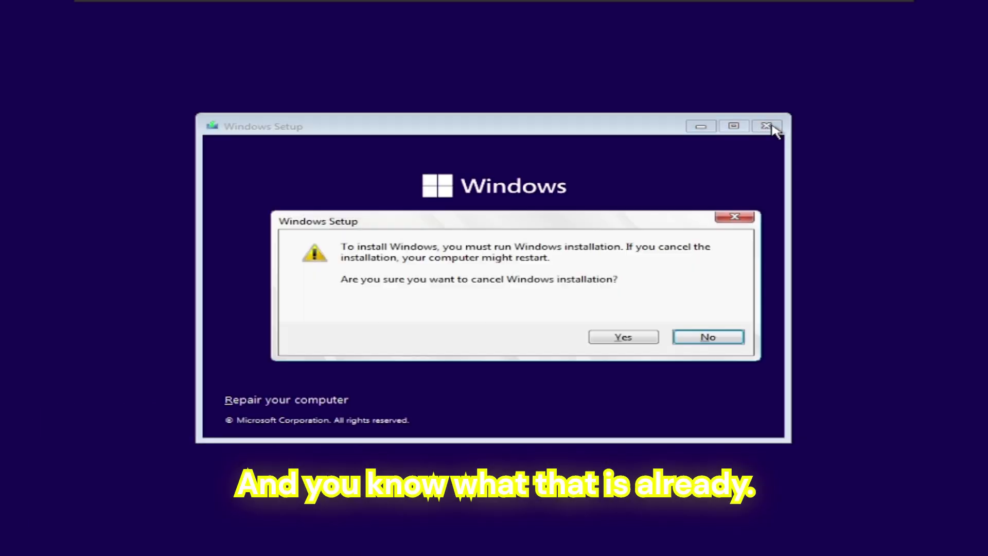
click(611, 332)
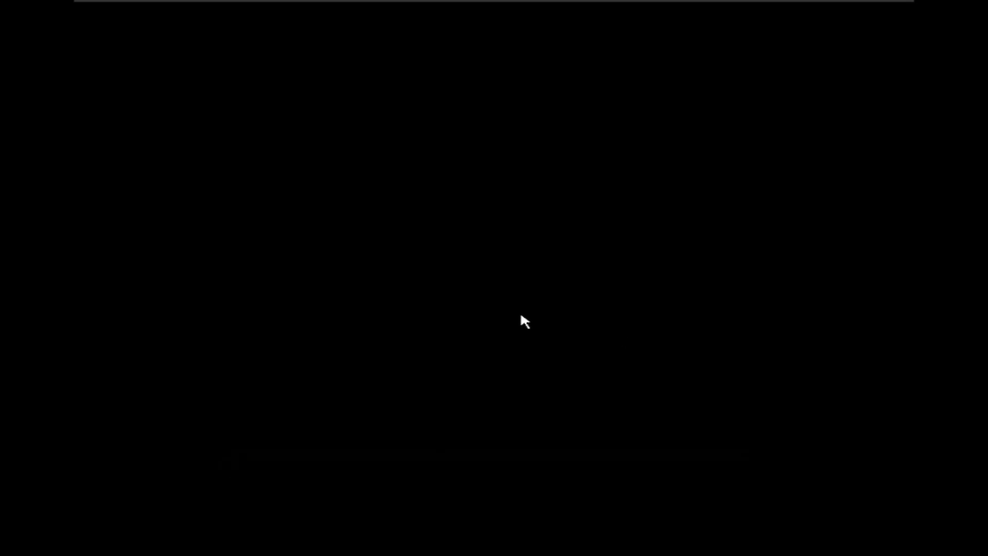
key(Return)
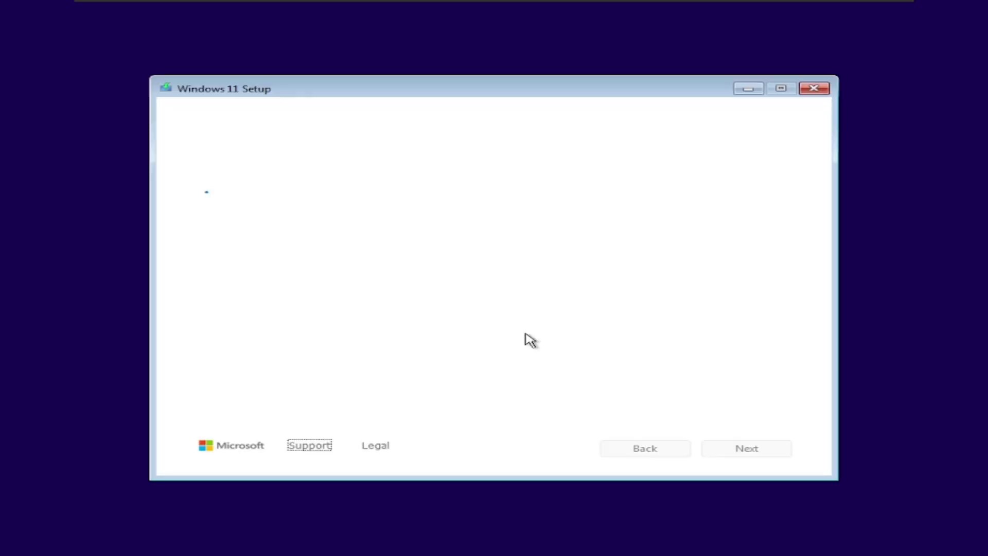
Step: Keep the default language and US keyboard settings and continue with Install Windows 11, agreeing that everything will be deleted
click(760, 450)
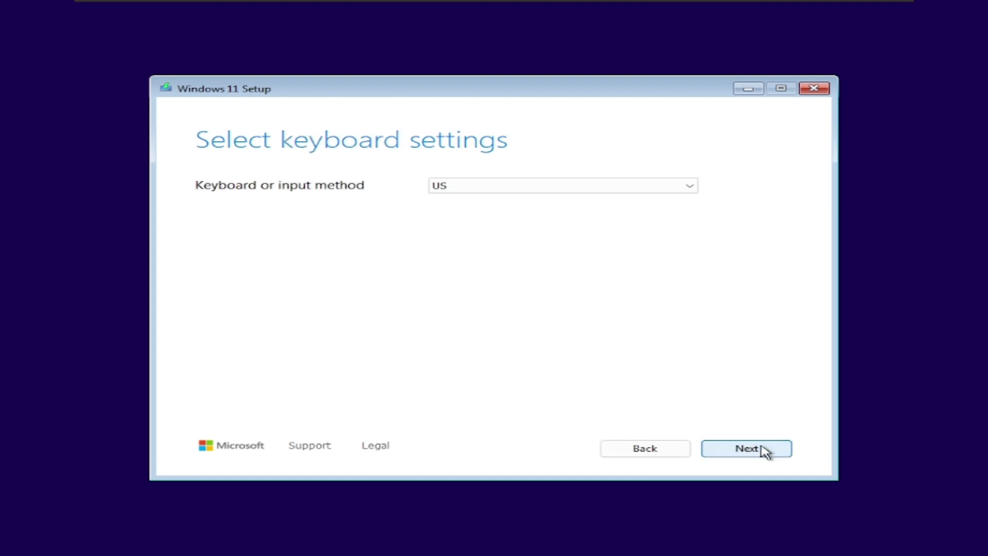
click(764, 450)
click(466, 261)
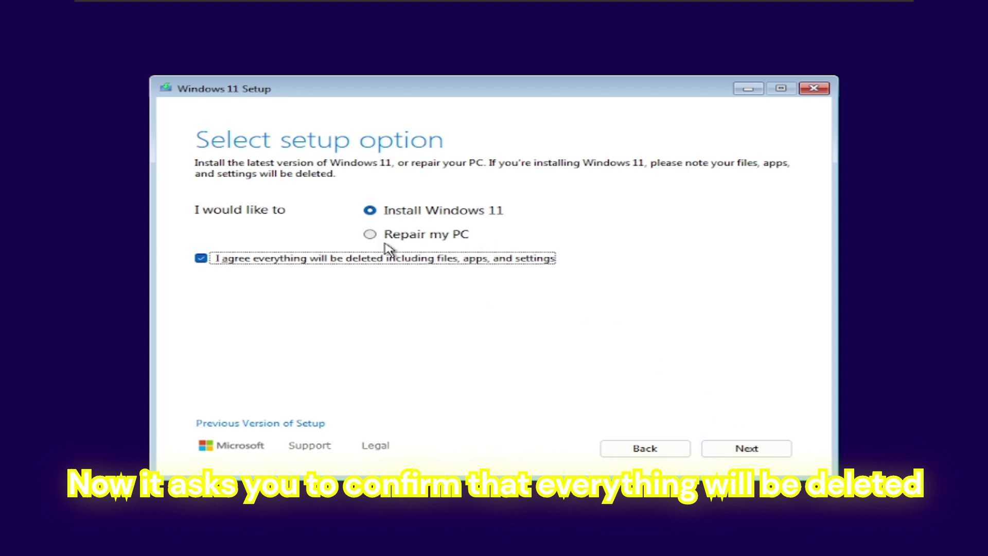
click(753, 447)
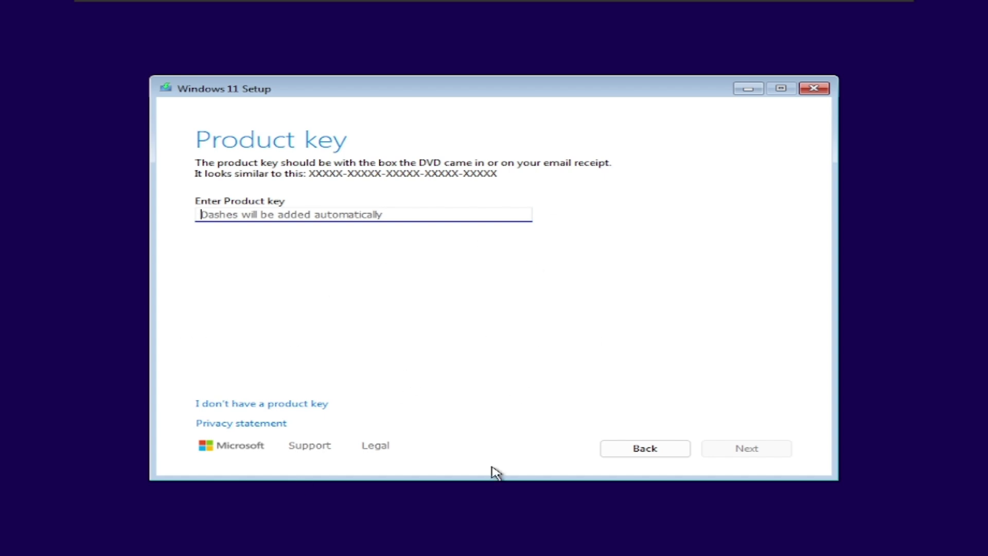
Step: Proceed without a product key and submit Windows 11 Pro as the image to install
click(263, 403)
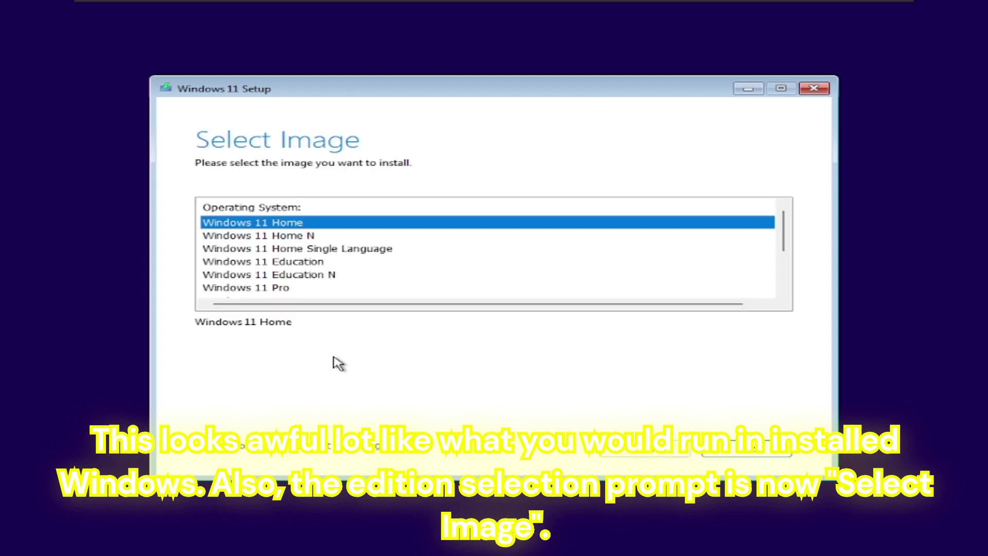
click(498, 208)
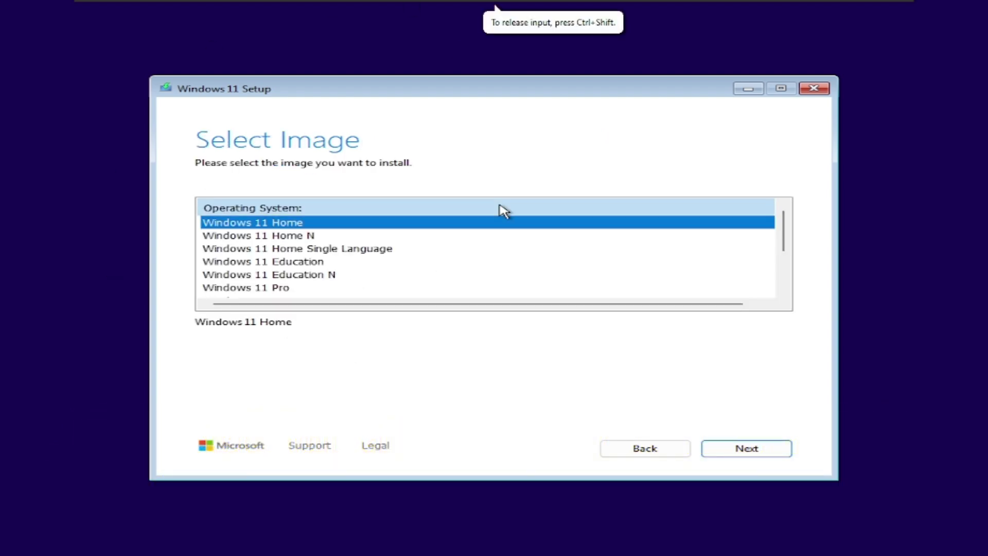
click(271, 286)
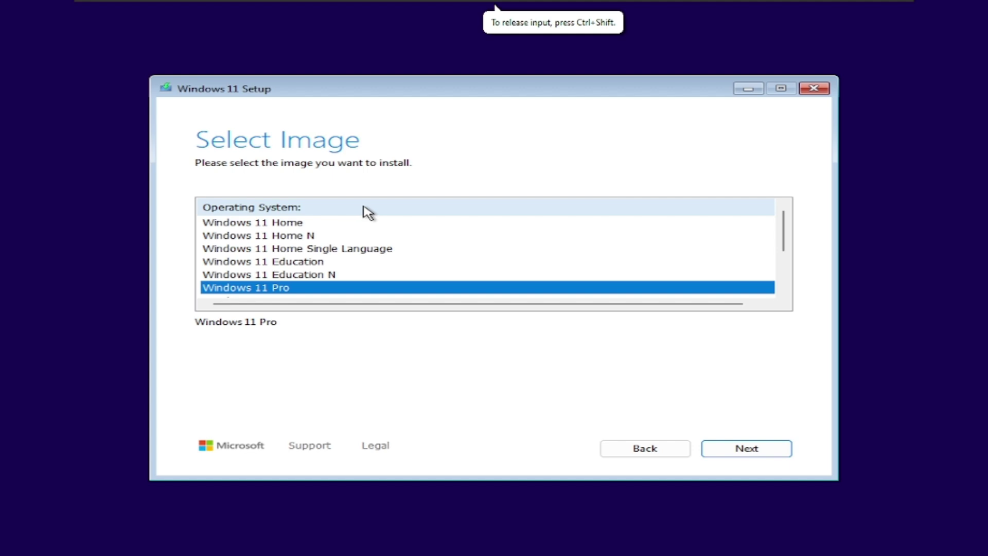
click(730, 448)
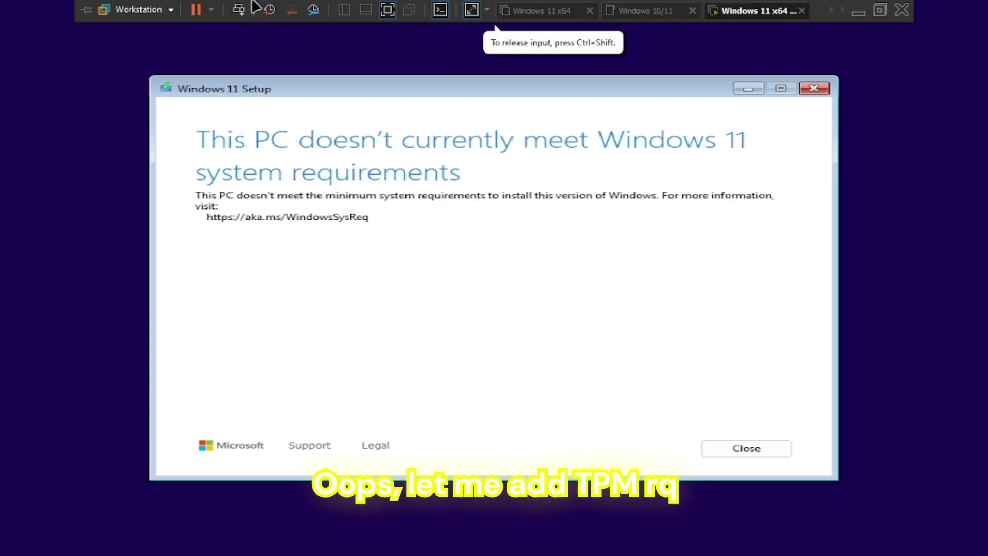
Step: Power off the virtual machine in VMware Workstation and add a Trusted Platform Module to its hardware
click(142, 10)
click(332, 214)
click(814, 88)
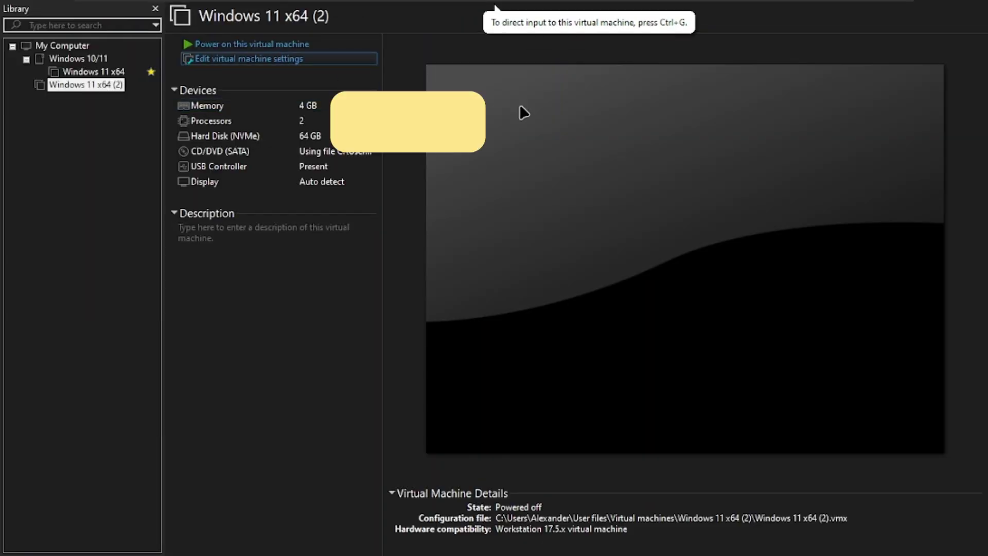
key(ctrl+d)
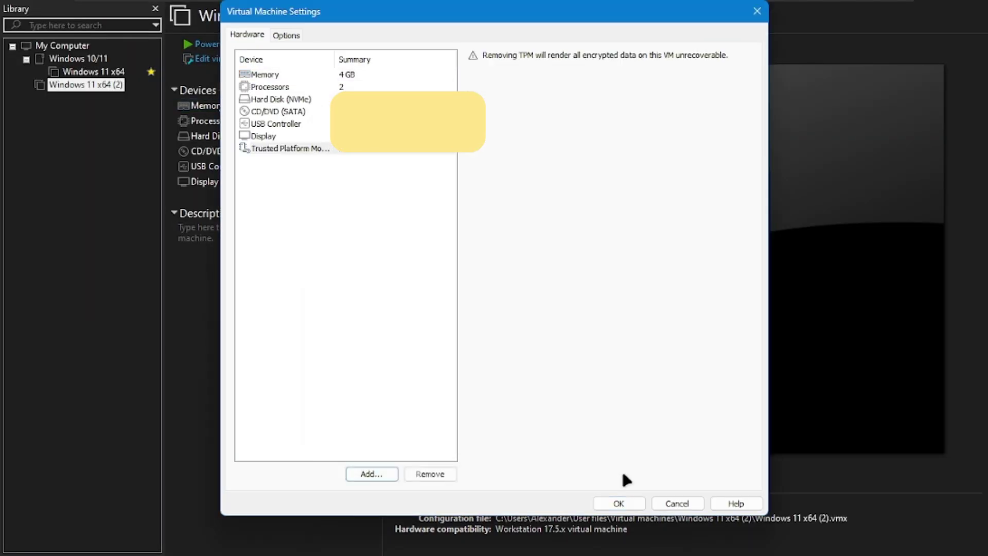
click(618, 503)
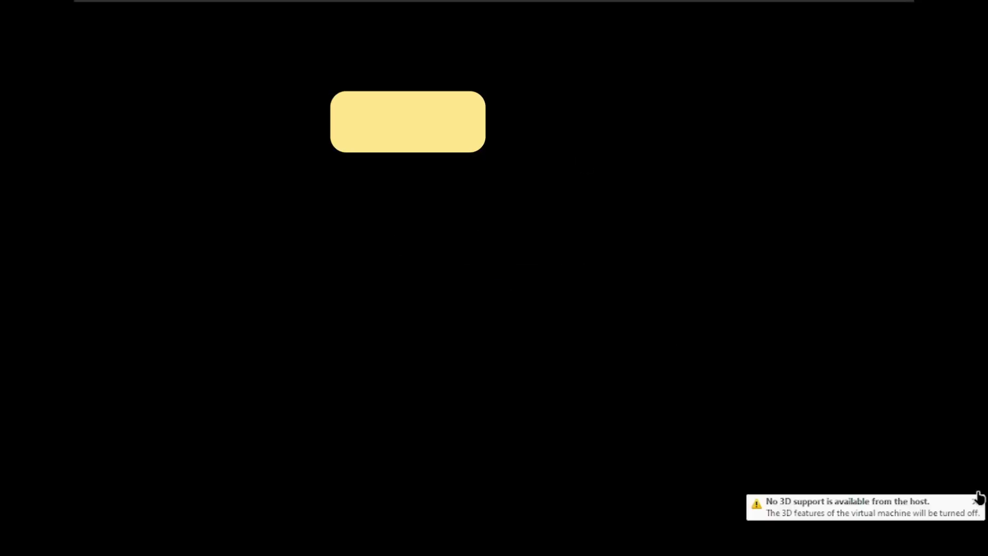
Step: Boot the virtual machine from the installation disc and continue with Install Windows 11, agreeing that everything will be deleted
click(979, 498)
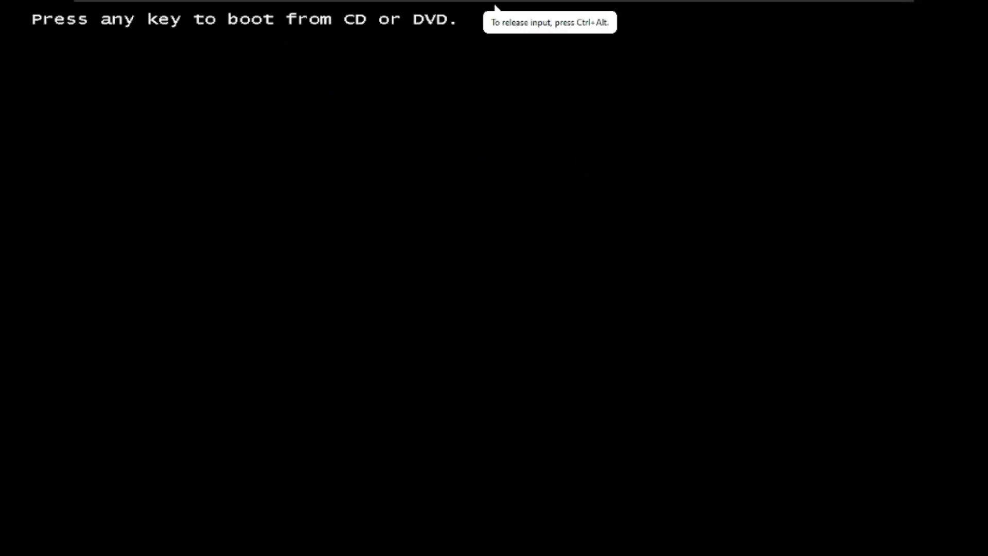
key(Return)
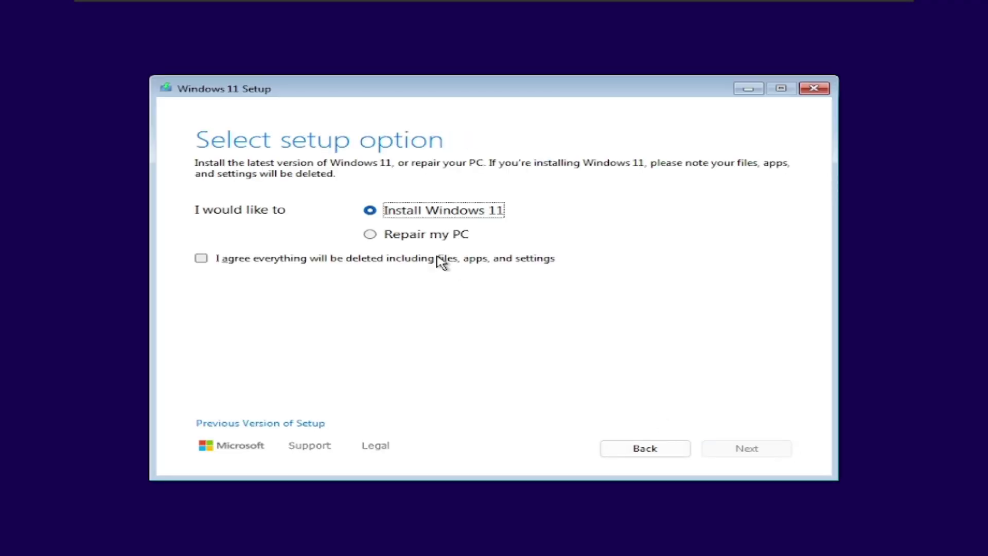
click(441, 262)
click(746, 448)
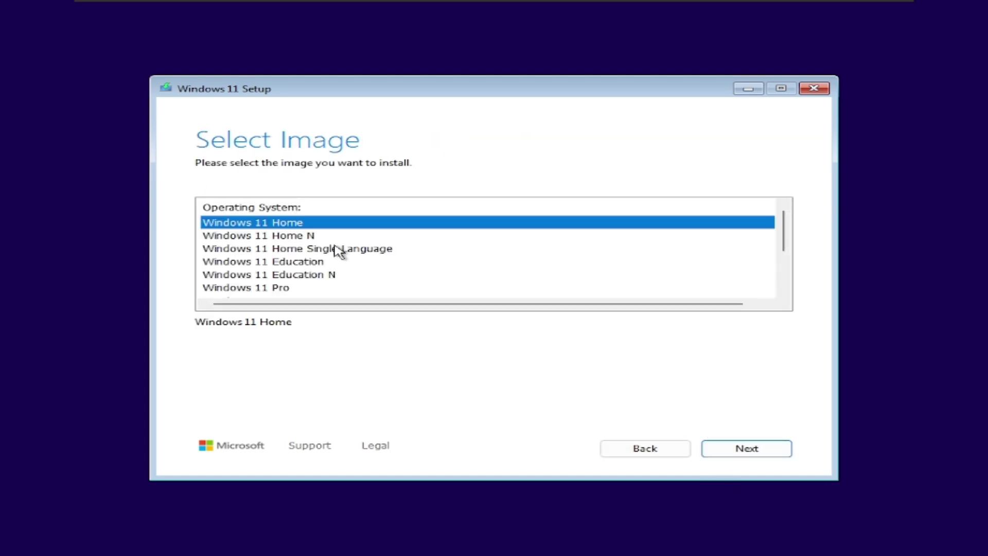
Step: Select Windows 11 Pro as the image to install and accept the license terms
click(280, 287)
click(727, 446)
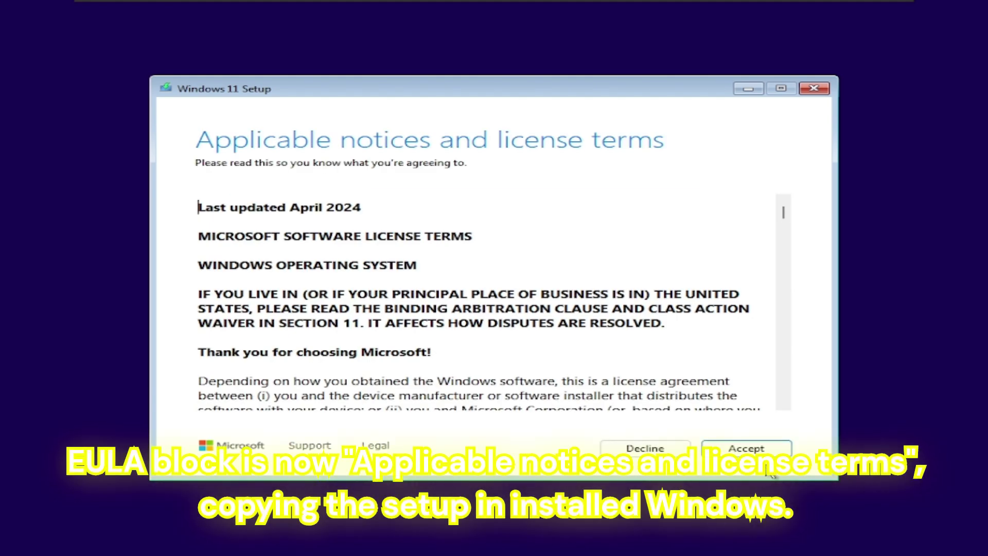
click(744, 449)
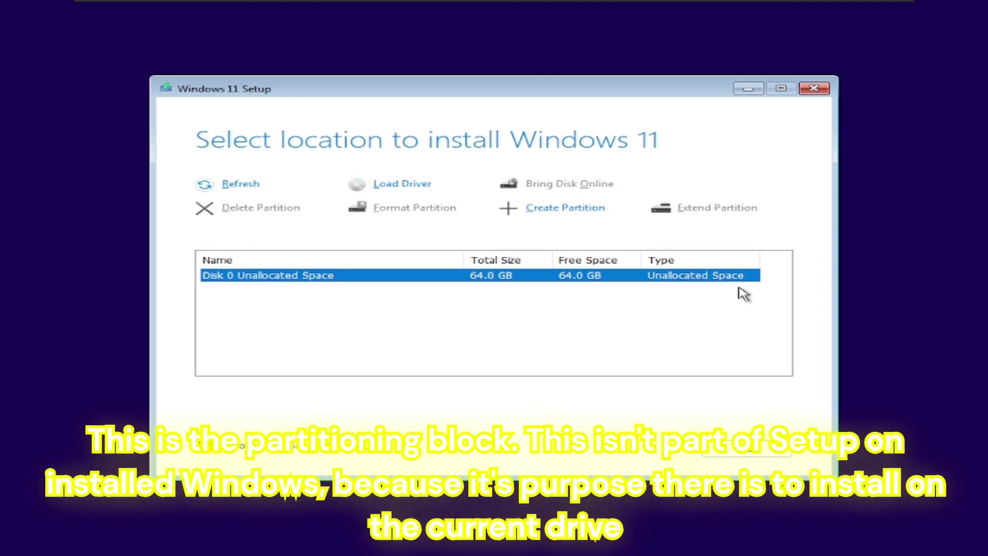
Step: Create a 65534 MB partition in the unallocated space of Disk 0
click(565, 208)
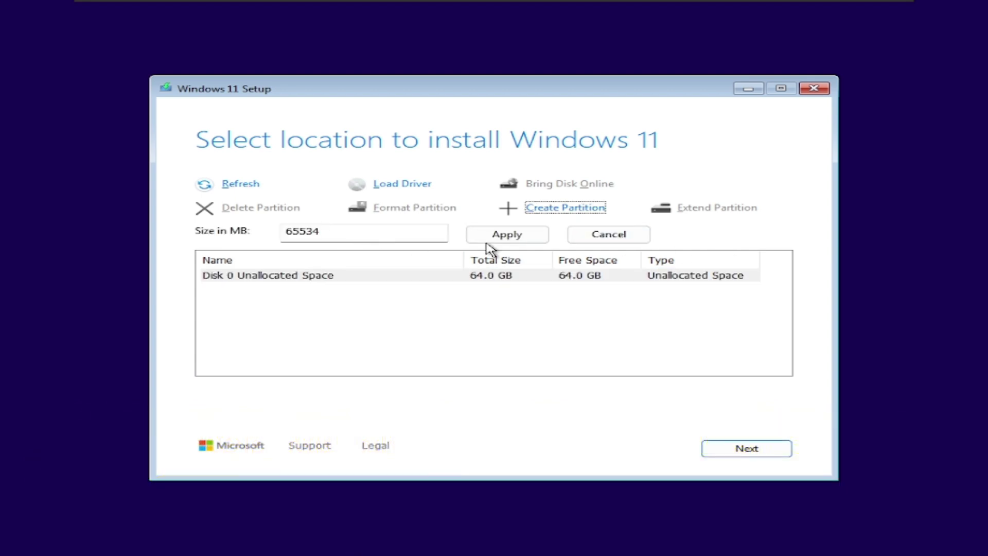
click(487, 241)
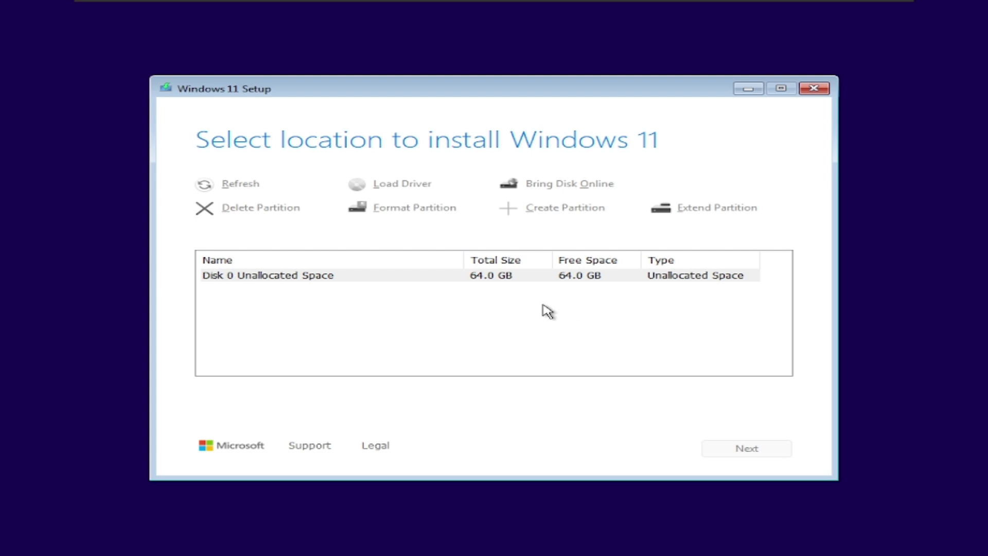
click(526, 272)
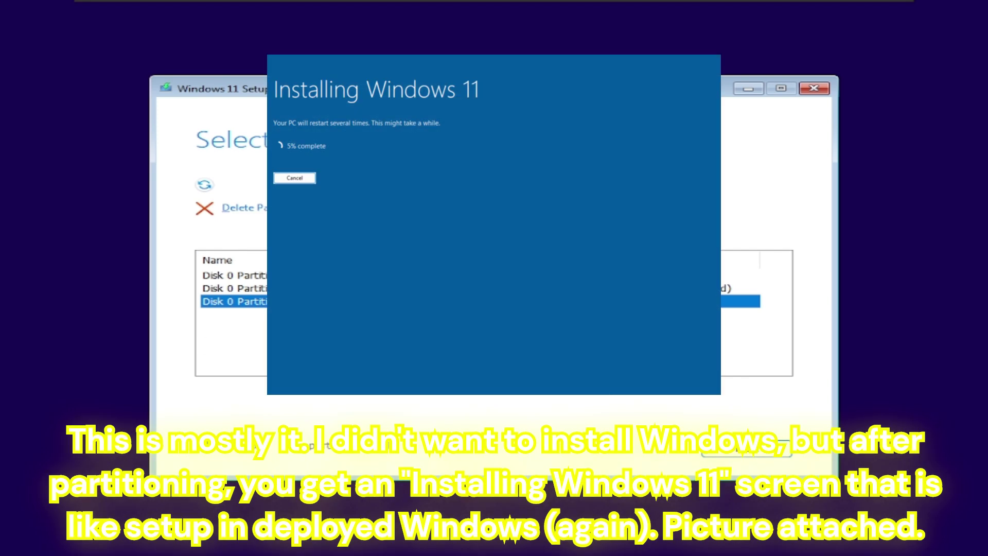
Step: View the driver installation page from the disk selection and go back without loading a driver
click(412, 288)
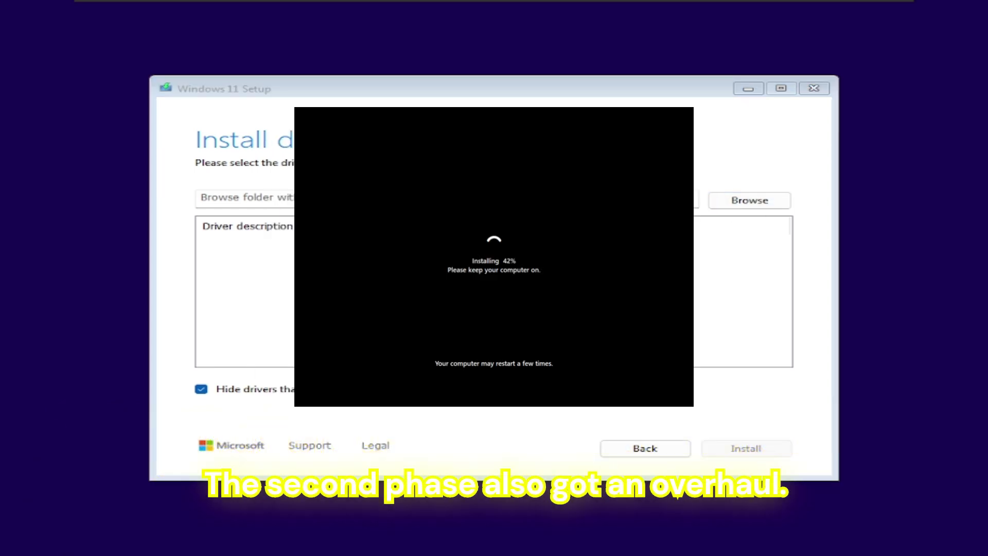
click(535, 373)
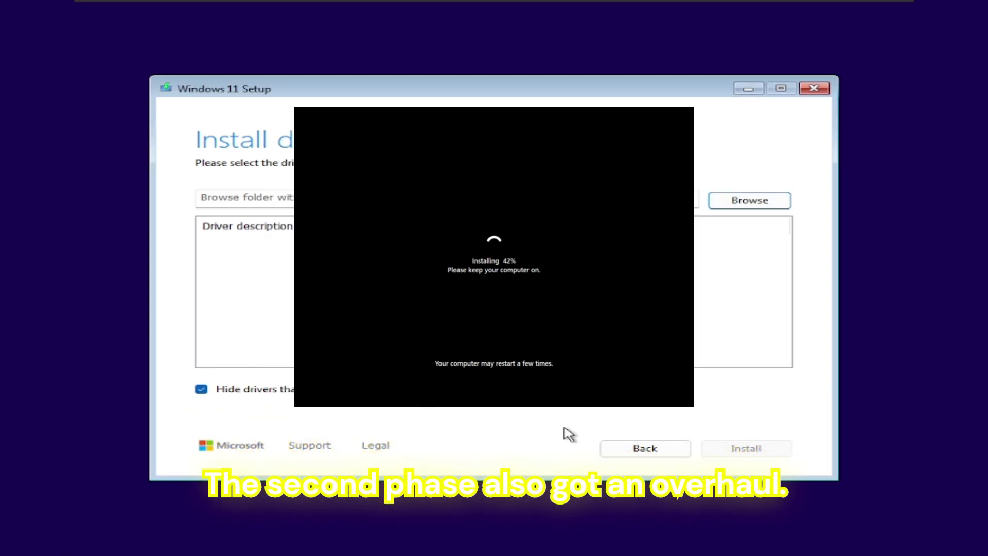
click(659, 449)
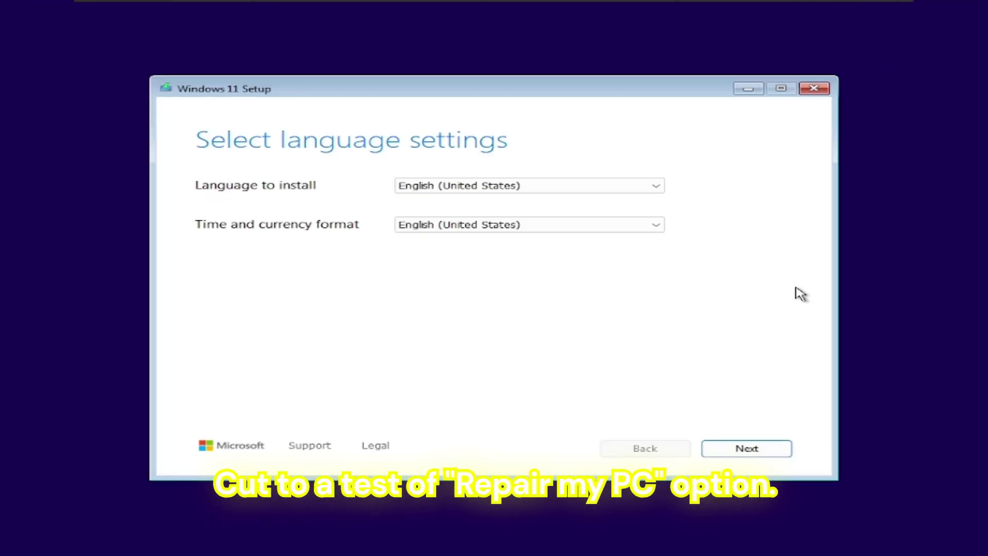
Step: Keep the default language and keyboard settings and set the setup option to Repair my PC
click(749, 453)
click(775, 456)
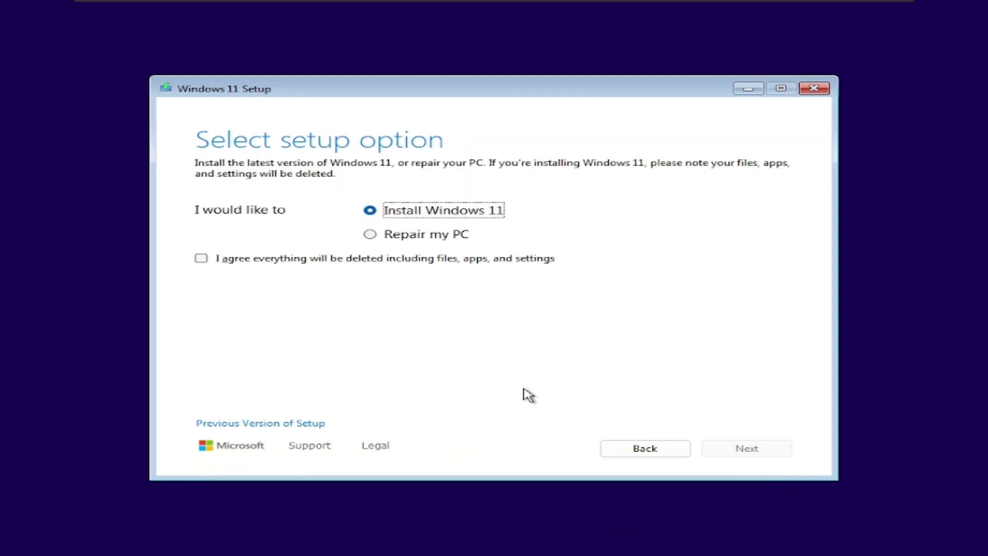
click(483, 258)
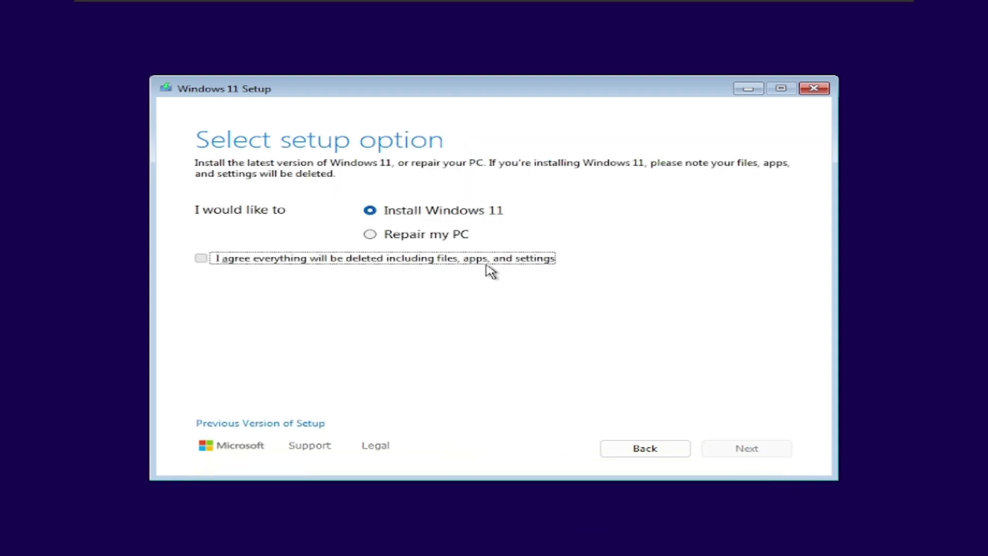
click(442, 261)
click(441, 237)
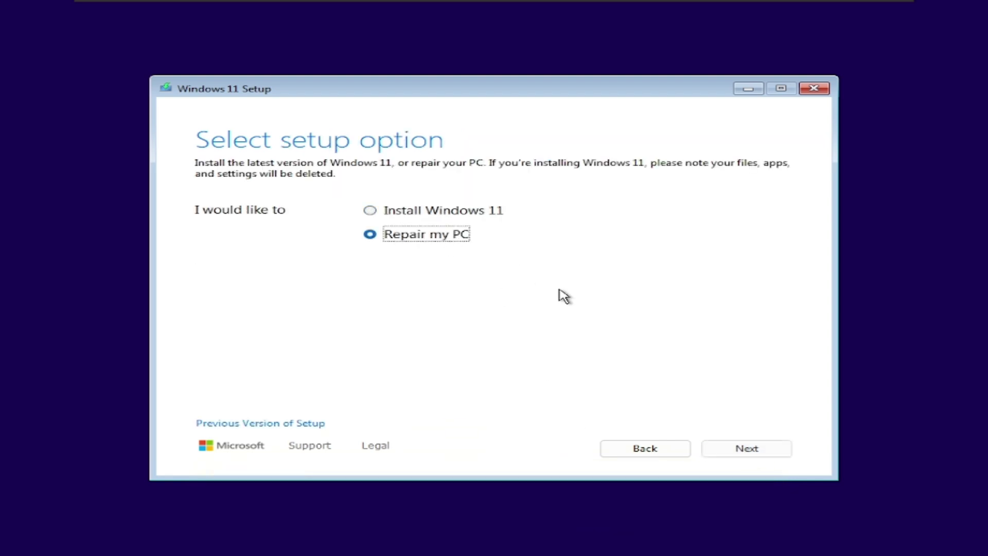
Step: Enter the recovery environment with the US keyboard layout and open its Advanced options
click(763, 456)
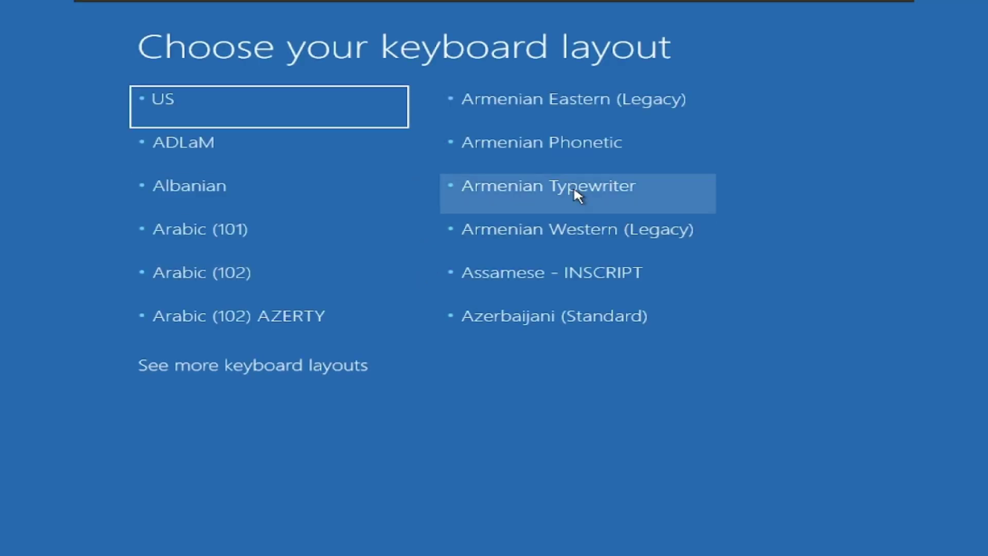
click(267, 114)
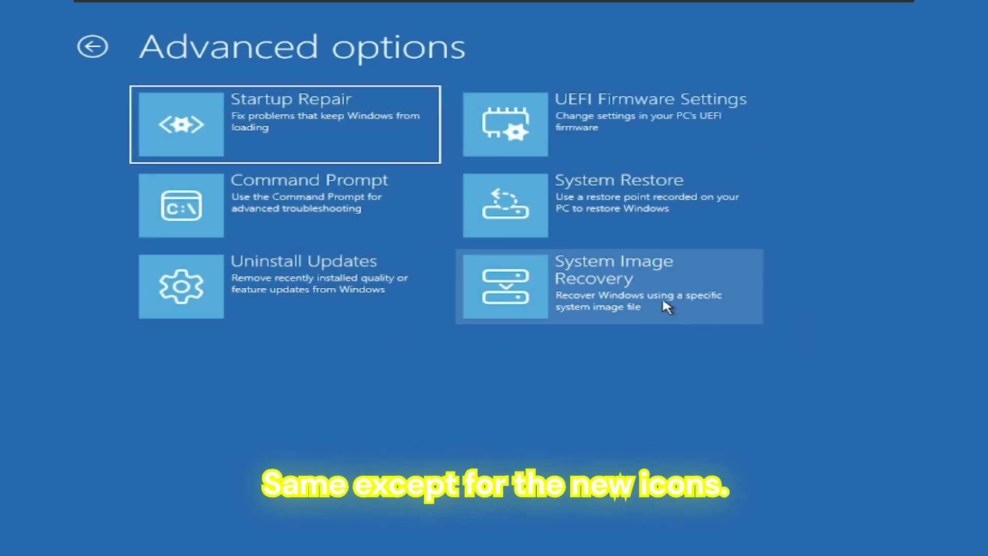
Step: Go back to the main recovery options, open Command Prompt from the Troubleshoot options, and close it with the exit command
click(434, 470)
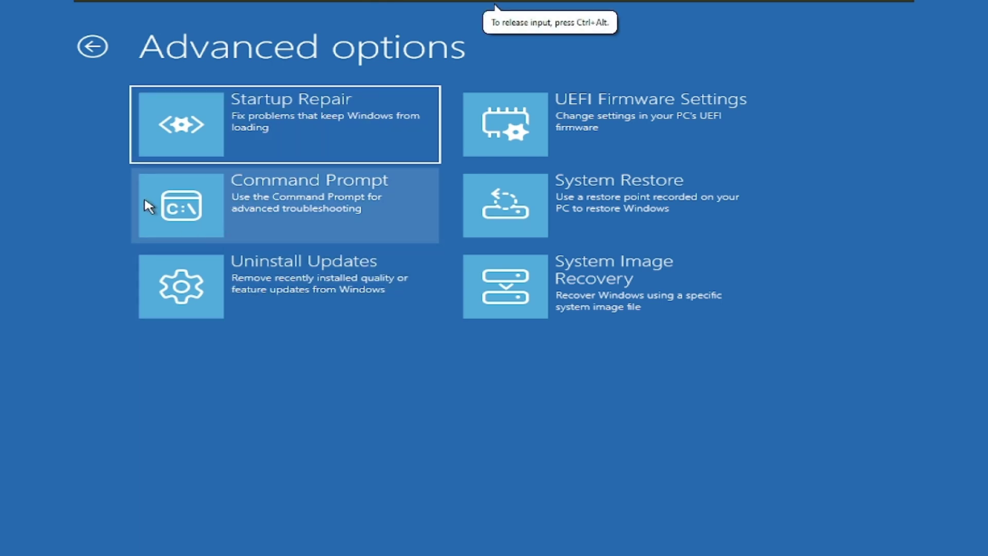
click(92, 46)
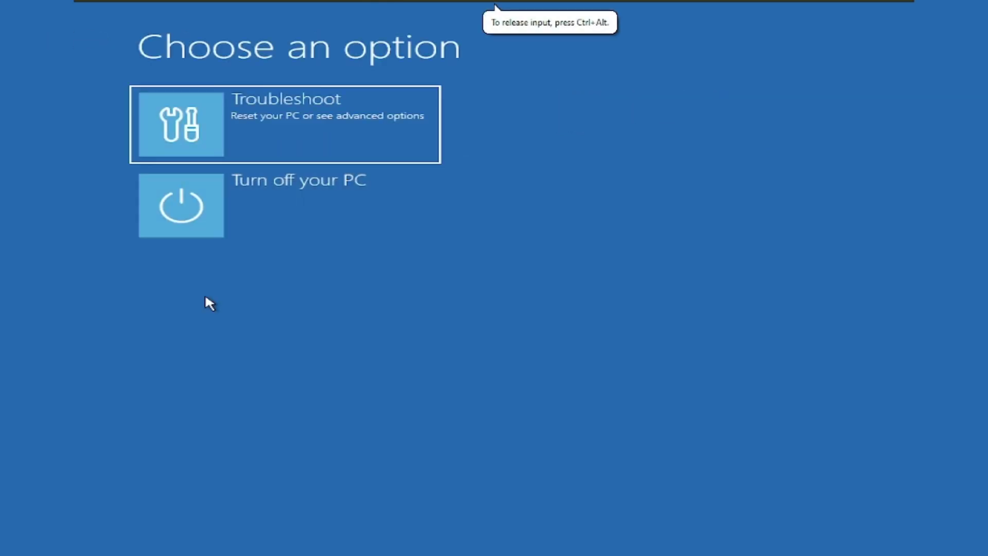
click(262, 144)
click(259, 215)
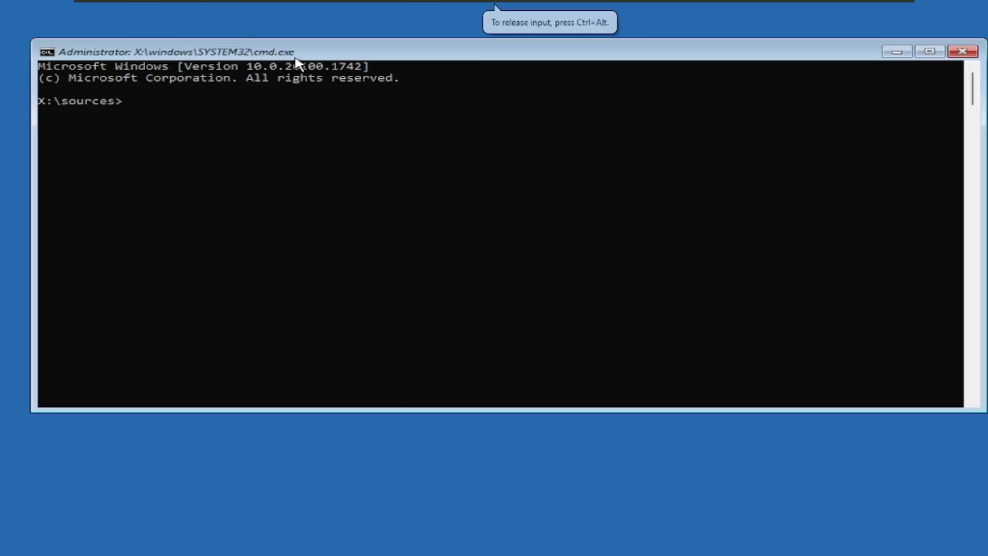
text(e)
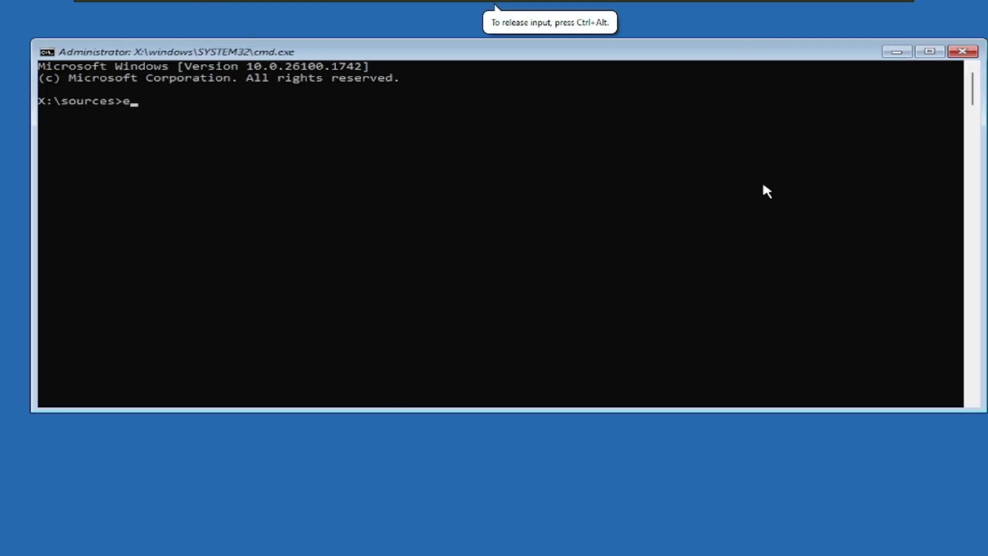
text(xit)
key(Return)
Step: View the Troubleshoot advanced options once more, return to the main recovery options, and turn off the PC
click(316, 138)
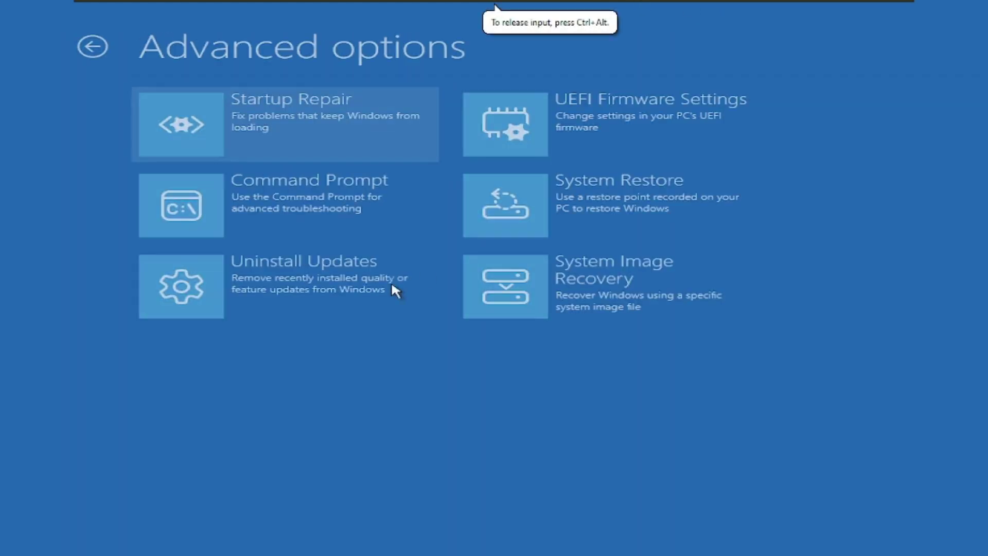
click(92, 47)
click(358, 186)
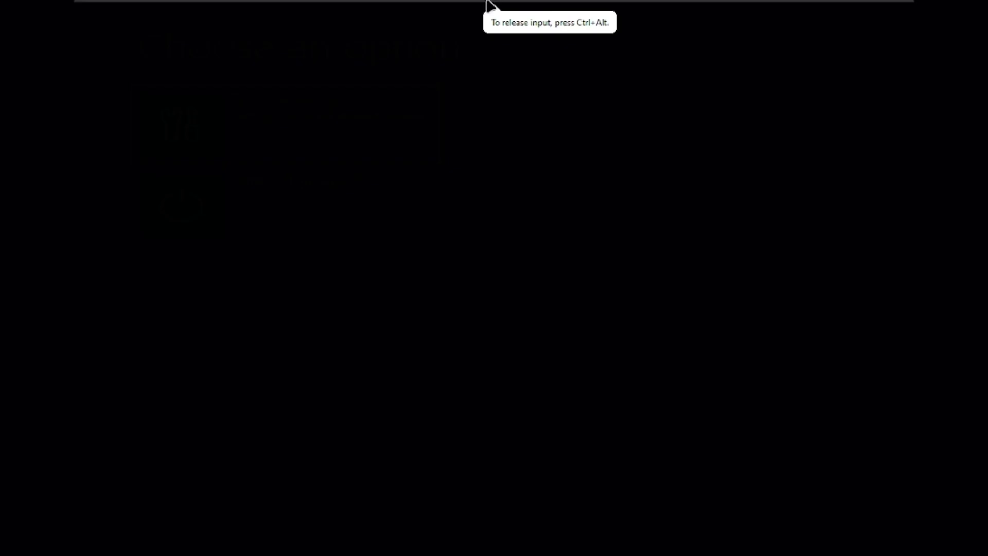
mouse_move(495, 4)
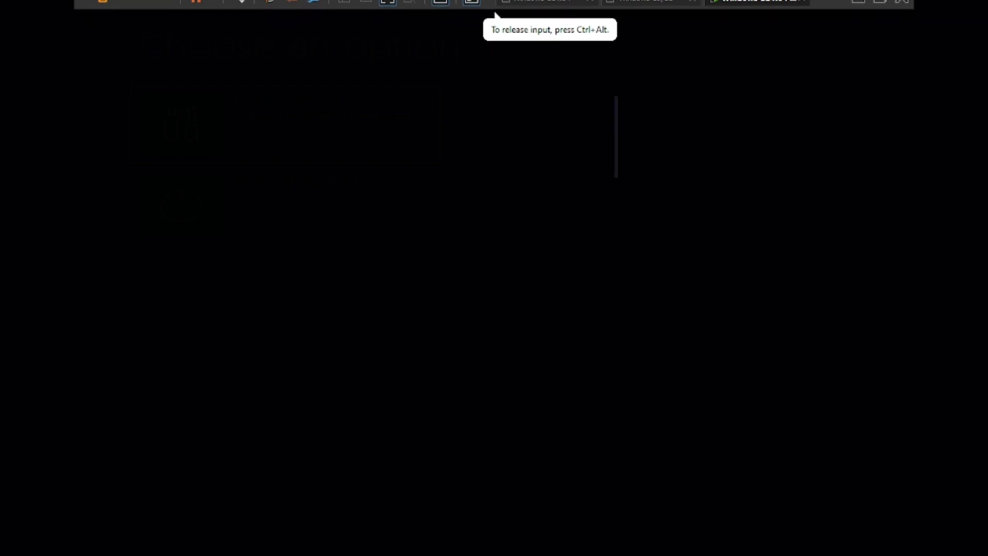